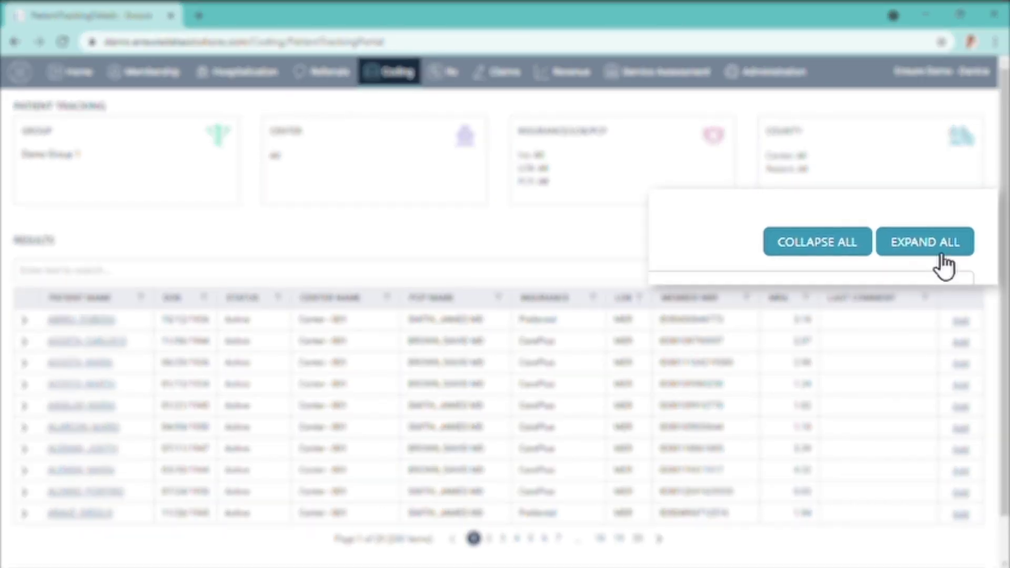
Expand all patient rows and review each patient's MRA codes and HEDIS gaps tables.
click(954, 241)
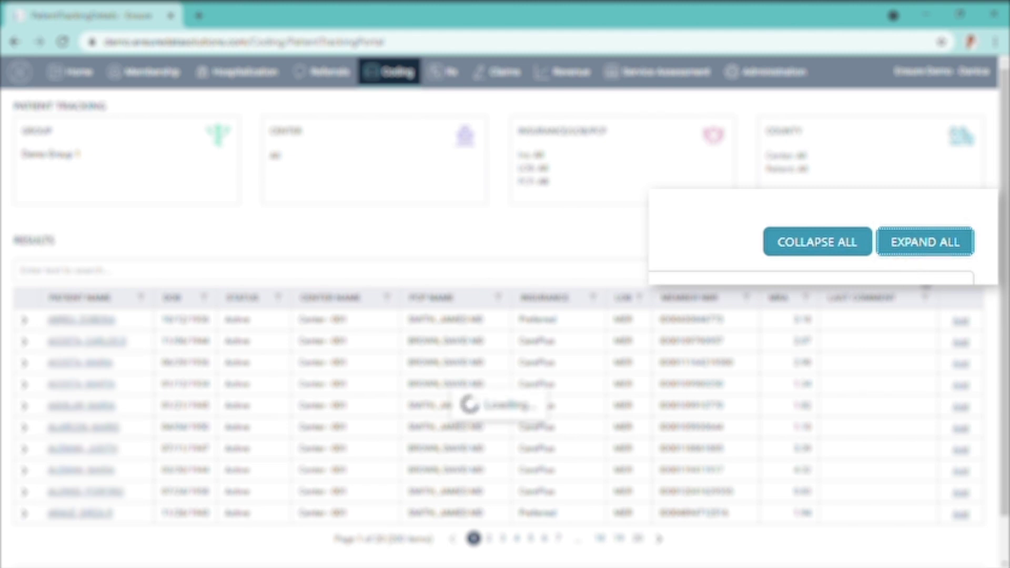
scroll(941, 284, down, 3)
scroll(947, 287, down, 1)
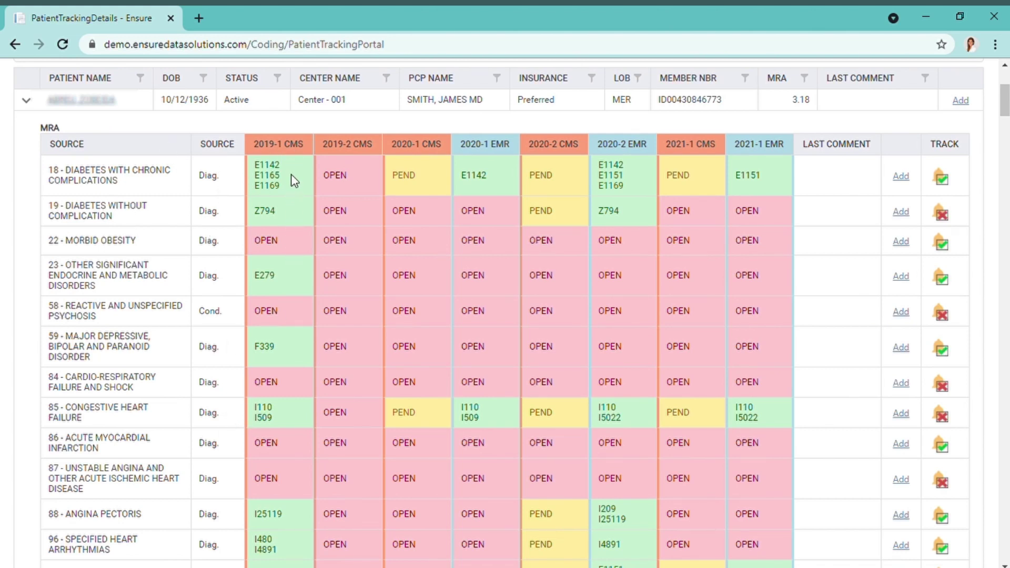
scroll(294, 413, down, 2)
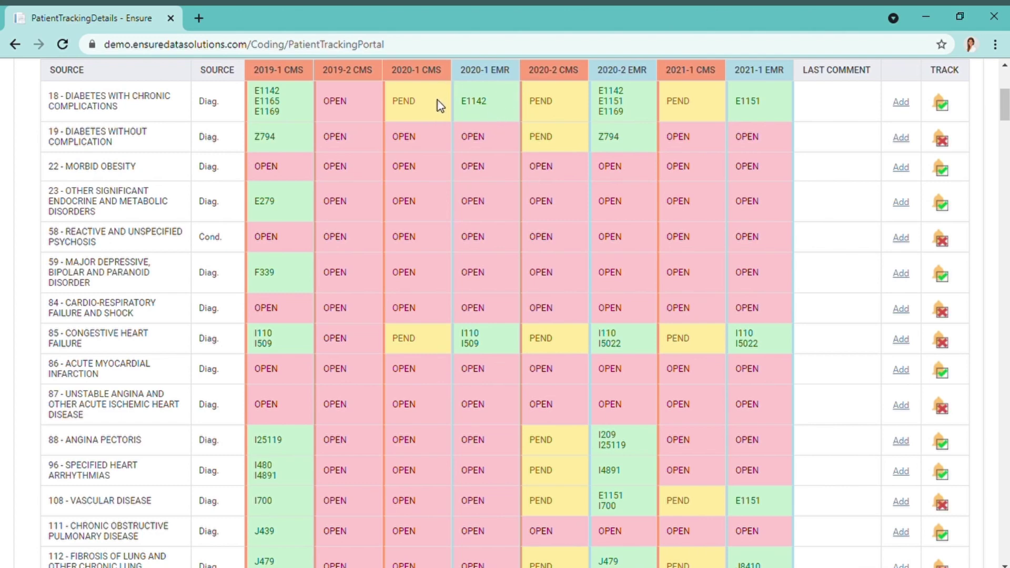
scroll(438, 101, down, 10)
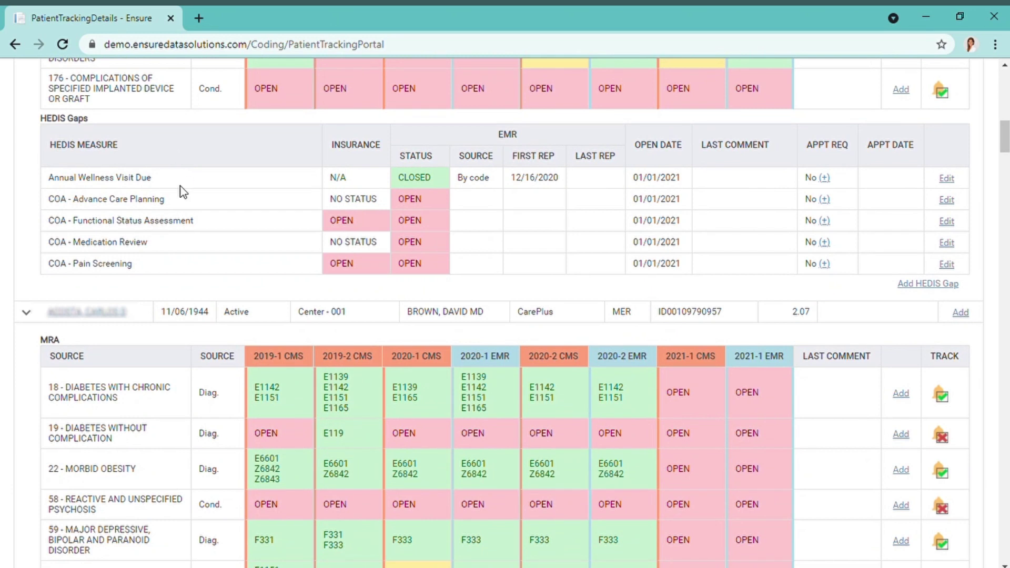
scroll(179, 192, up, 1)
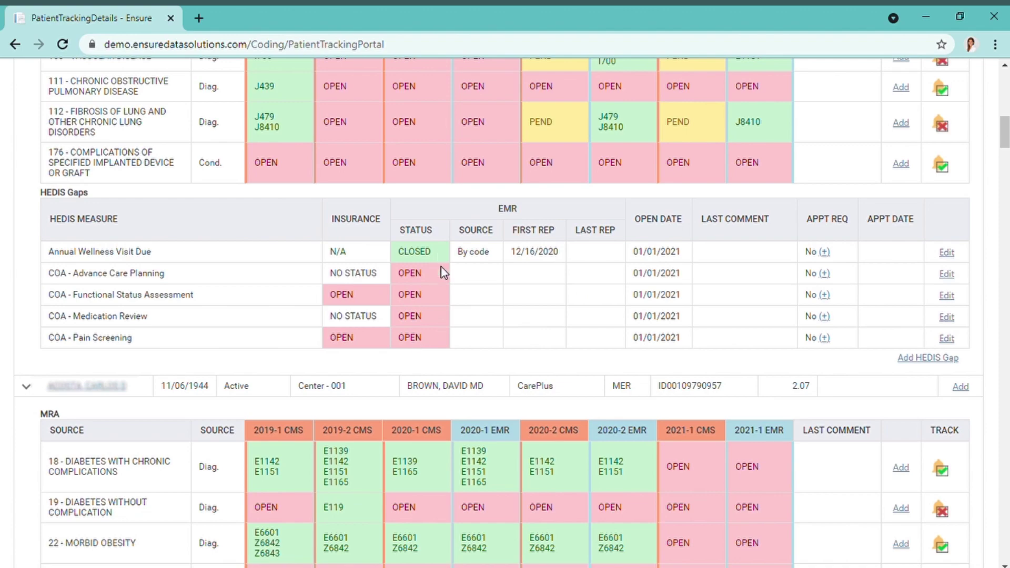
scroll(515, 358, up, 3)
scroll(516, 358, down, 12)
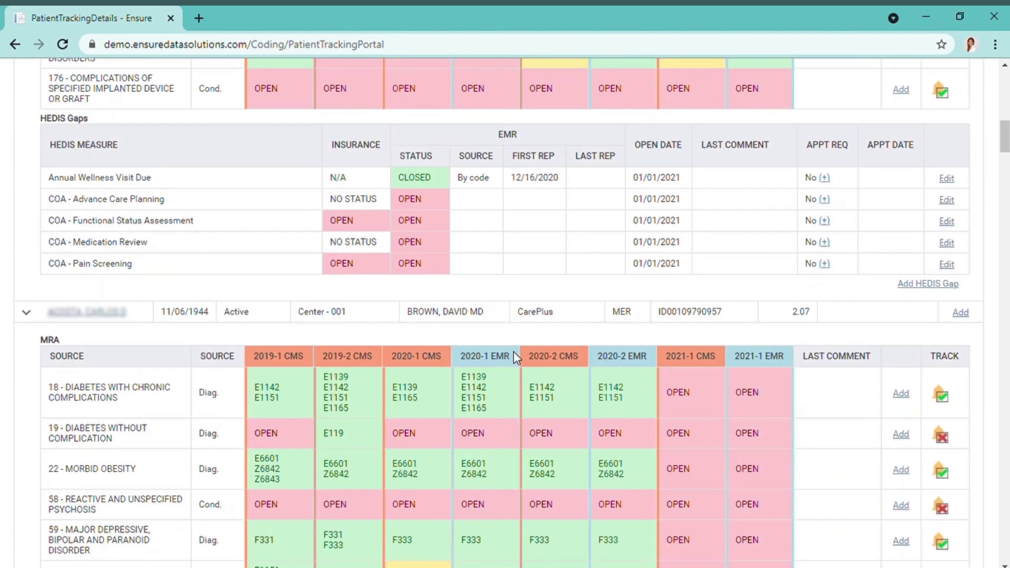
scroll(513, 352, down, 20)
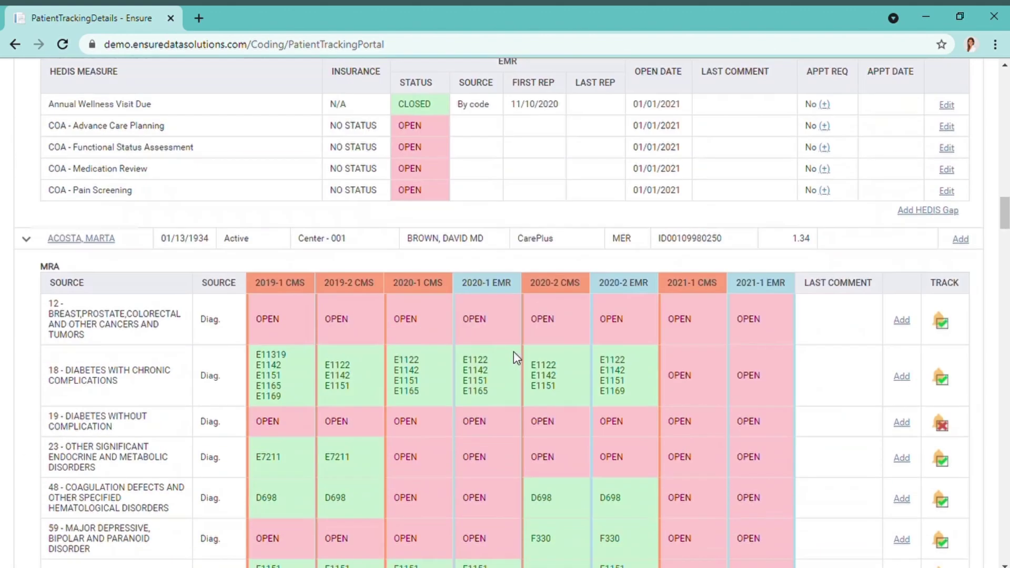
scroll(514, 350, down, 15)
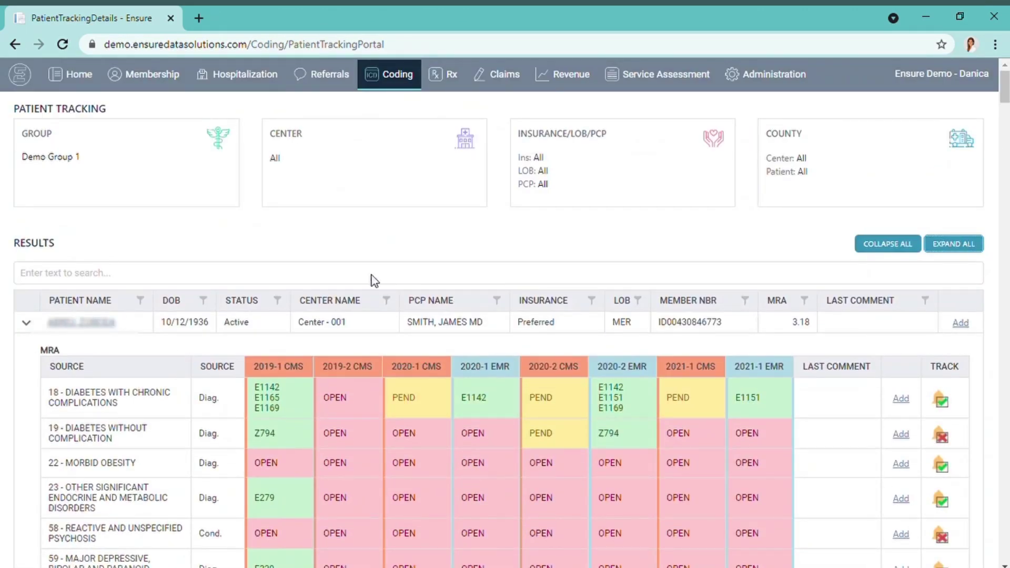
Open the MRA Dashboard from the Coding menu and review its MRA, condition and patient gauges.
click(419, 73)
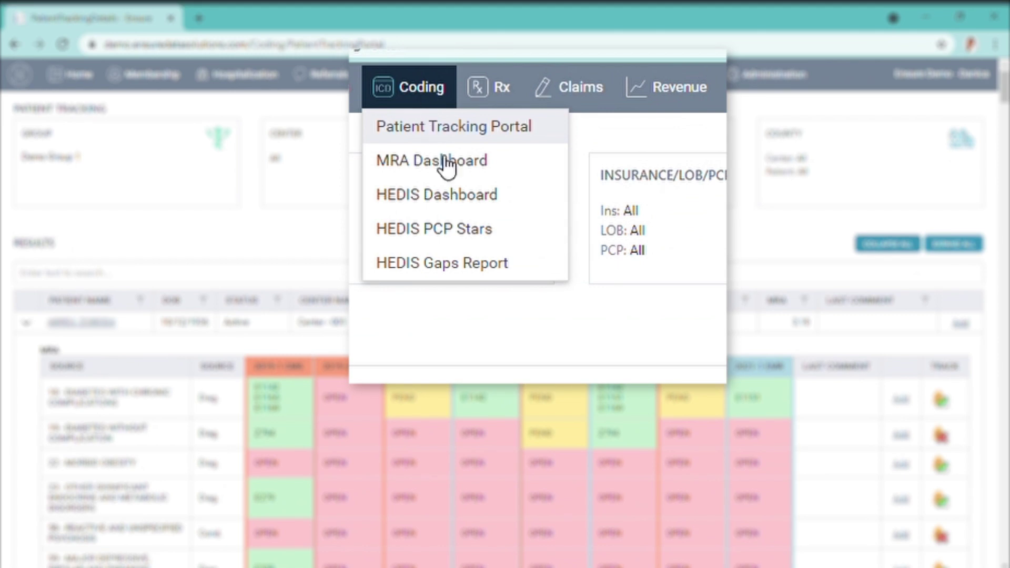
click(453, 167)
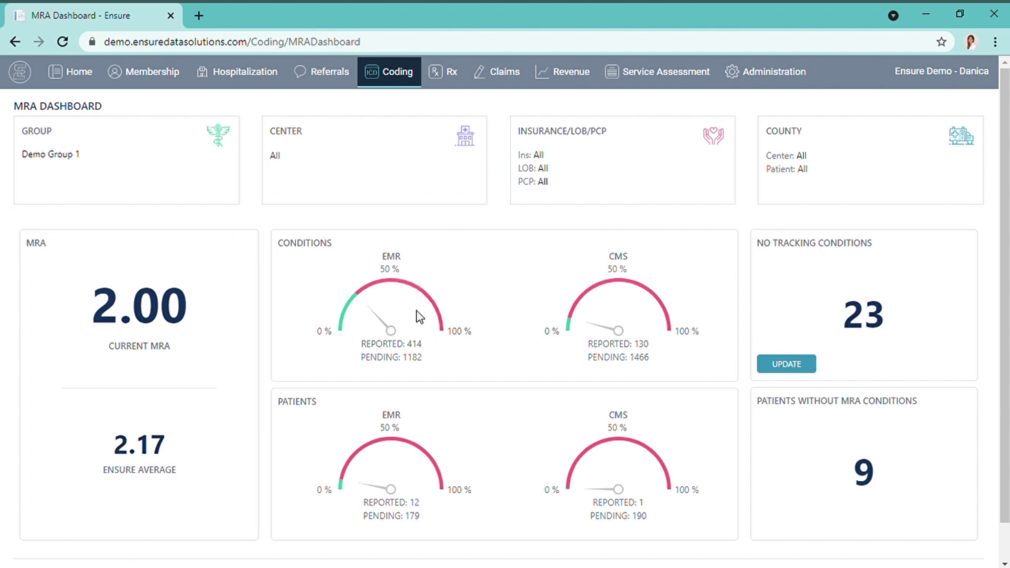
mouse_move(390, 332)
scroll(633, 366, down, 1)
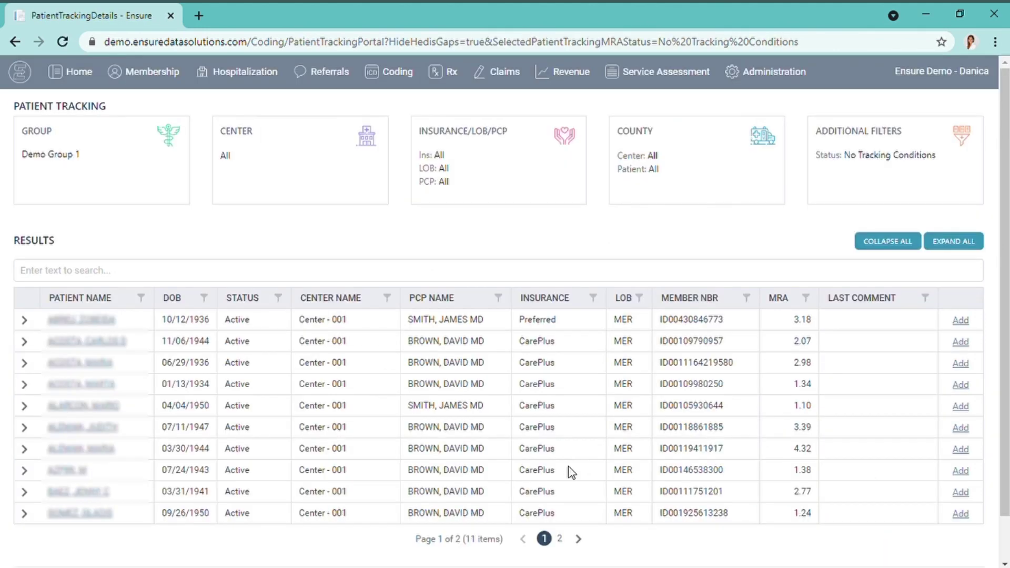
scroll(577, 463, down, 1)
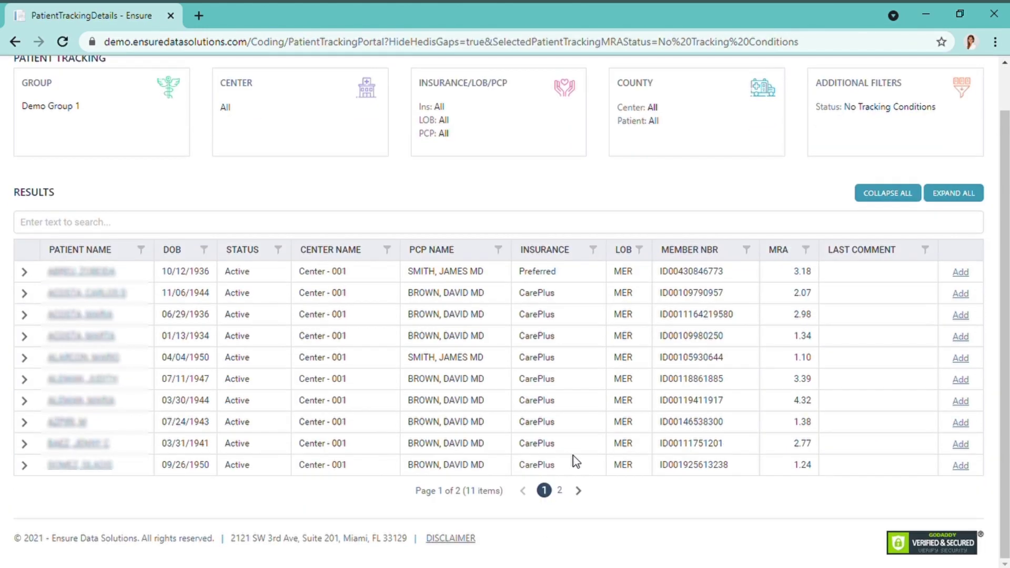
scroll(576, 461, up, 1)
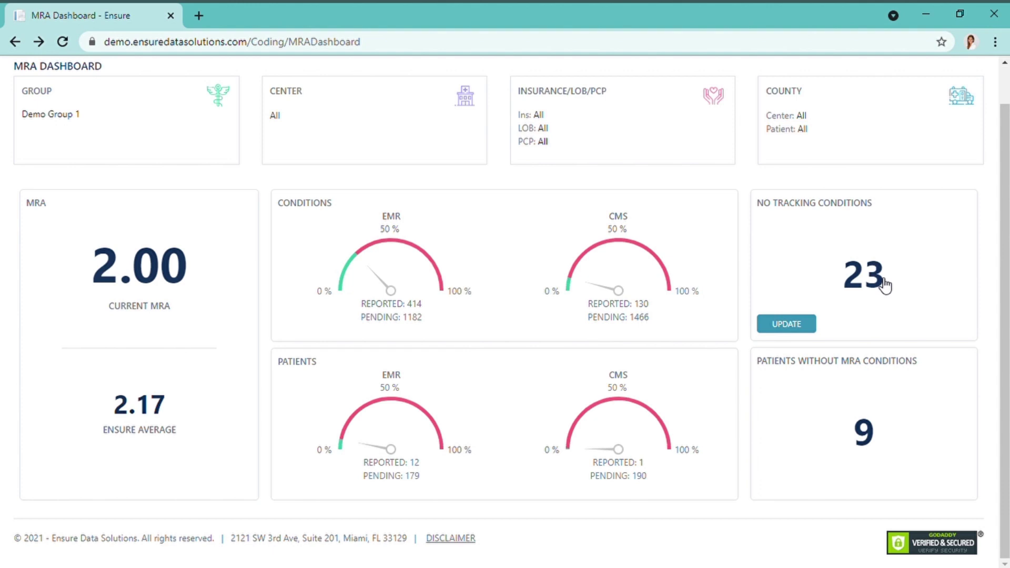
click(807, 327)
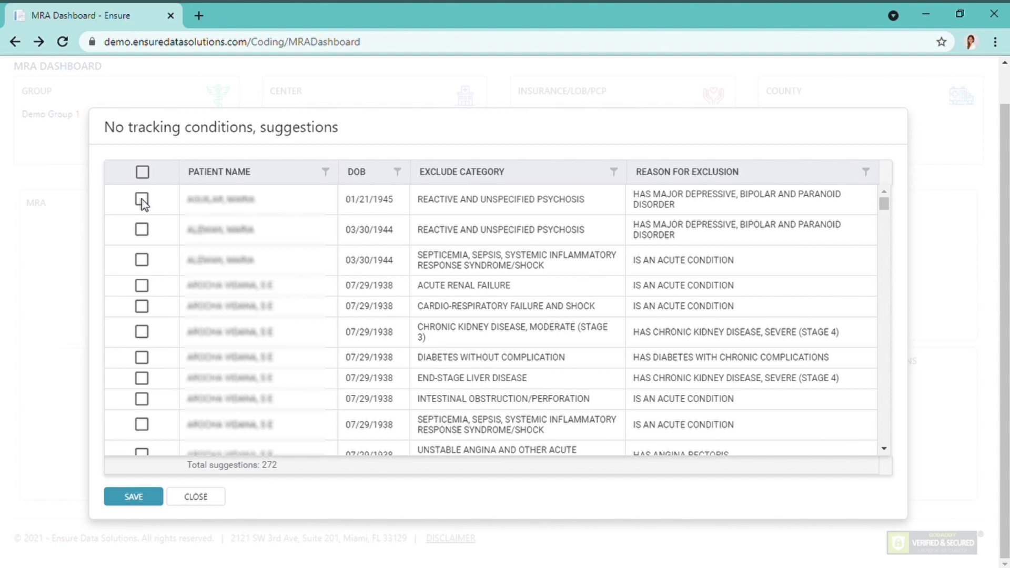
click(210, 500)
scroll(704, 440, up, 1)
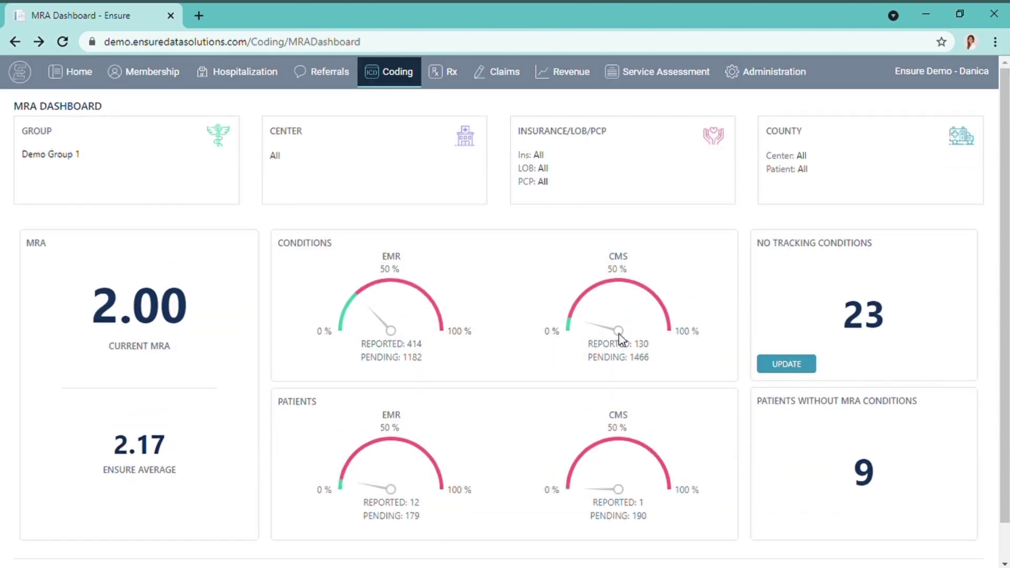
Open the HEDIS Dashboard and switch the gauge source to Insurance, then back to EMR.
click(408, 78)
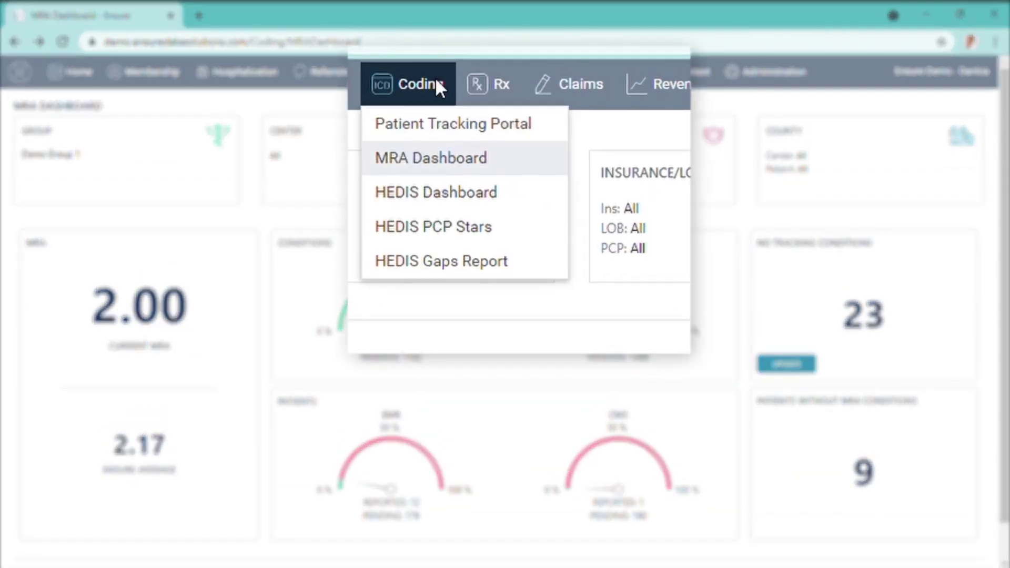
click(458, 195)
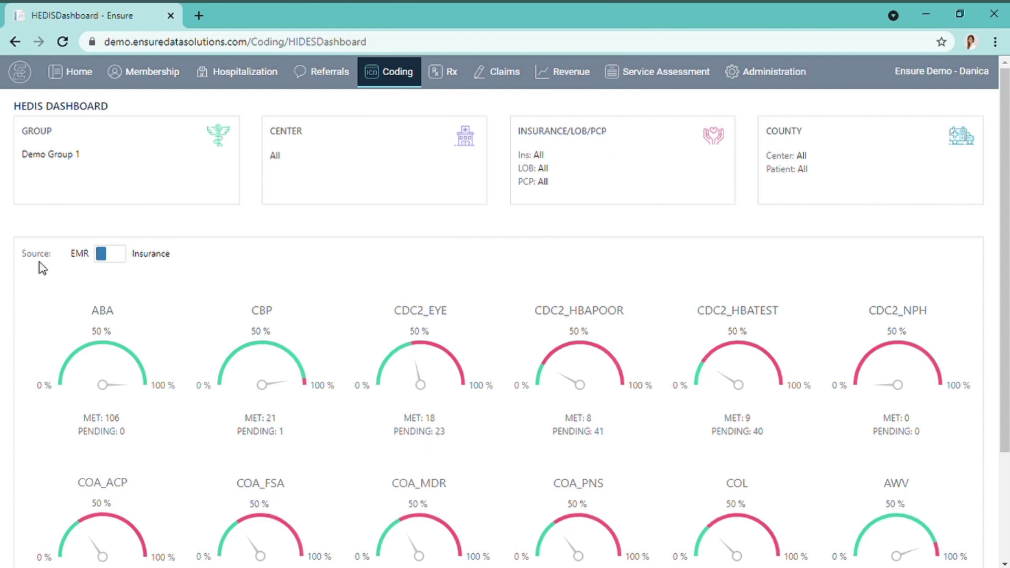
click(121, 257)
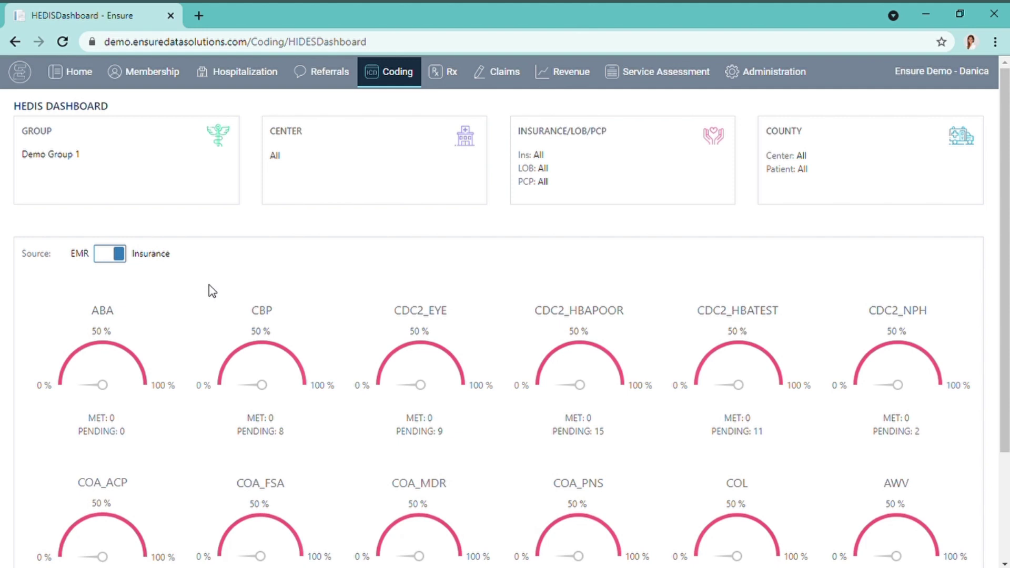
click(118, 256)
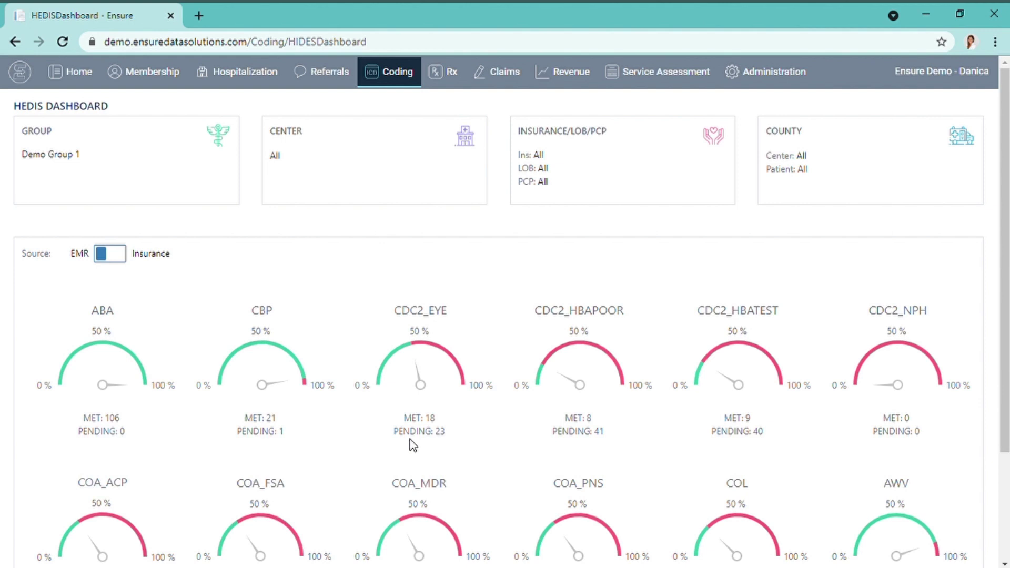
List the patients who met CDC2_EYE, then return to the HEDIS Dashboard.
click(419, 421)
scroll(547, 466, down, 2)
scroll(547, 466, up, 2)
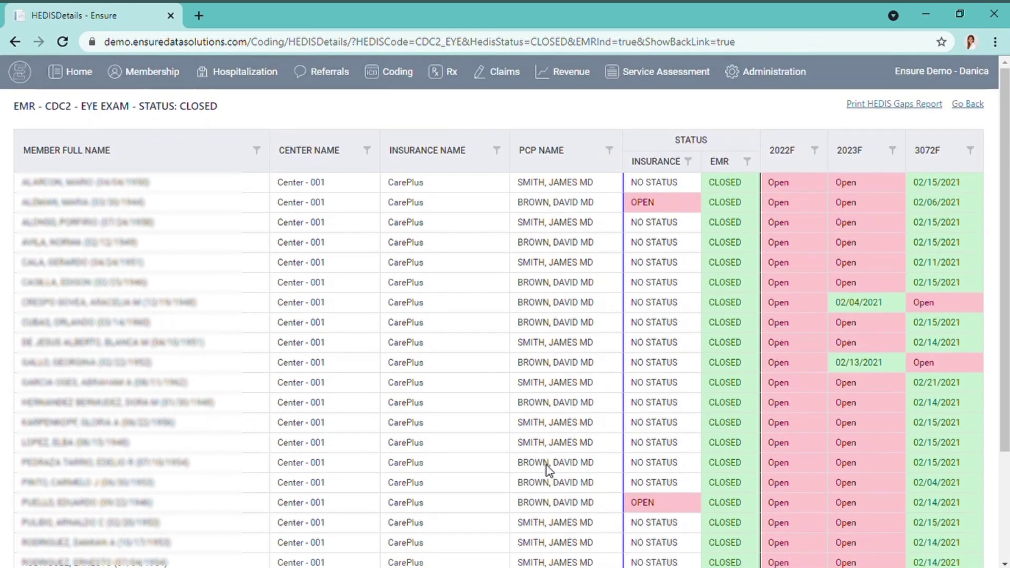
click(15, 42)
click(398, 71)
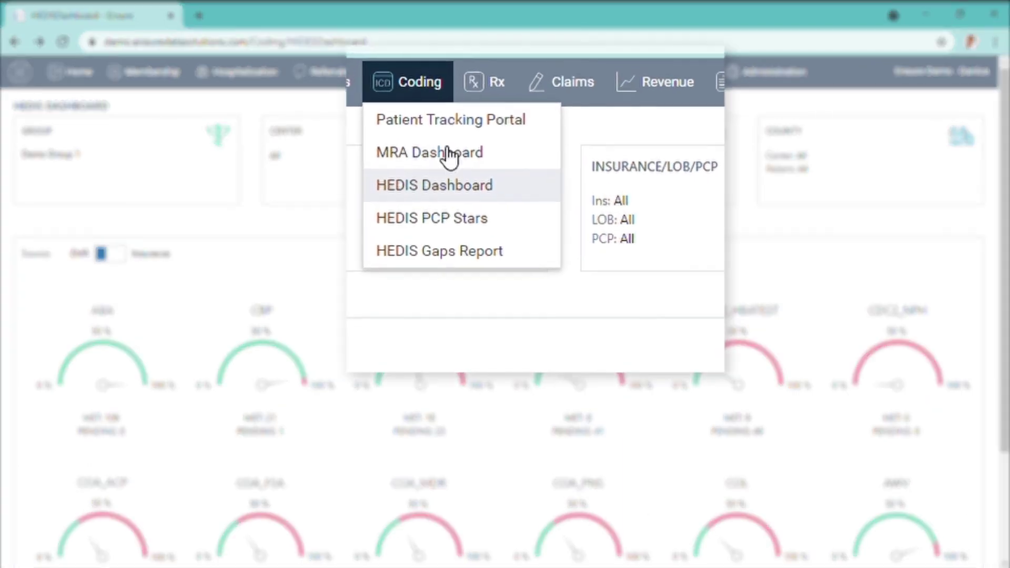
Filter HEDIS PCP Stars by a chosen PCP doctor, then open the HEDIS Gaps Report page.
click(474, 231)
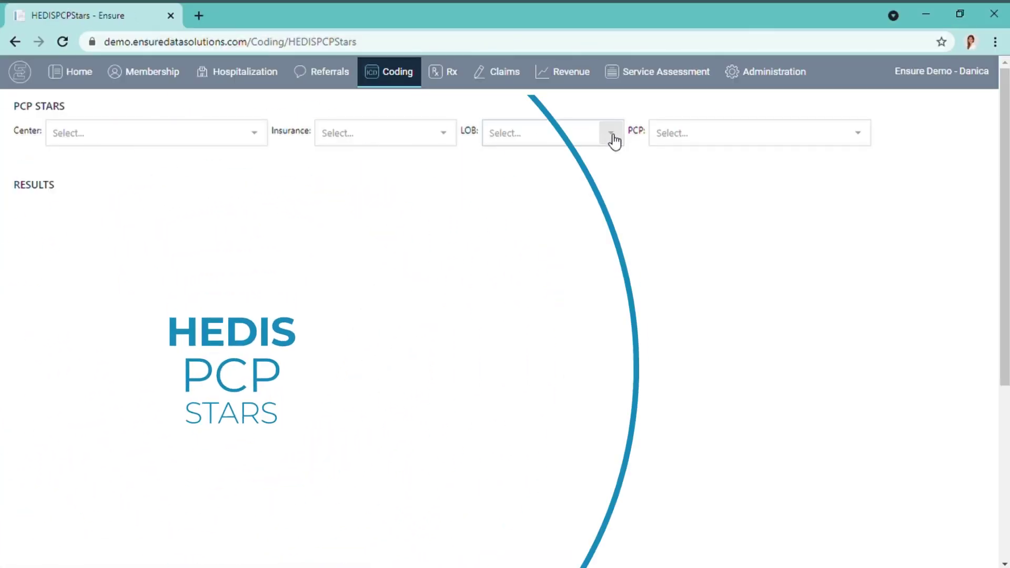
click(744, 141)
click(733, 181)
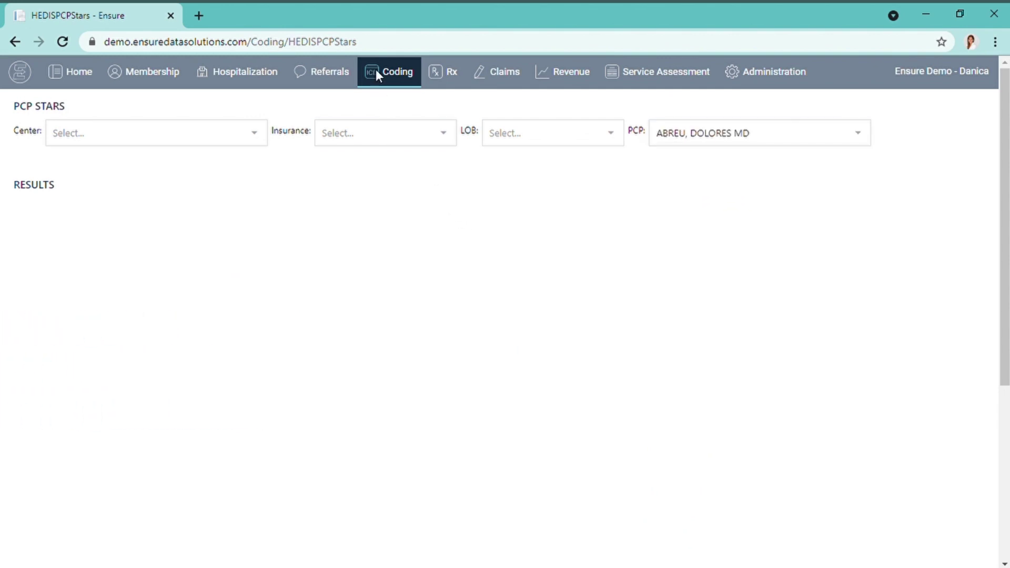
click(390, 72)
click(423, 191)
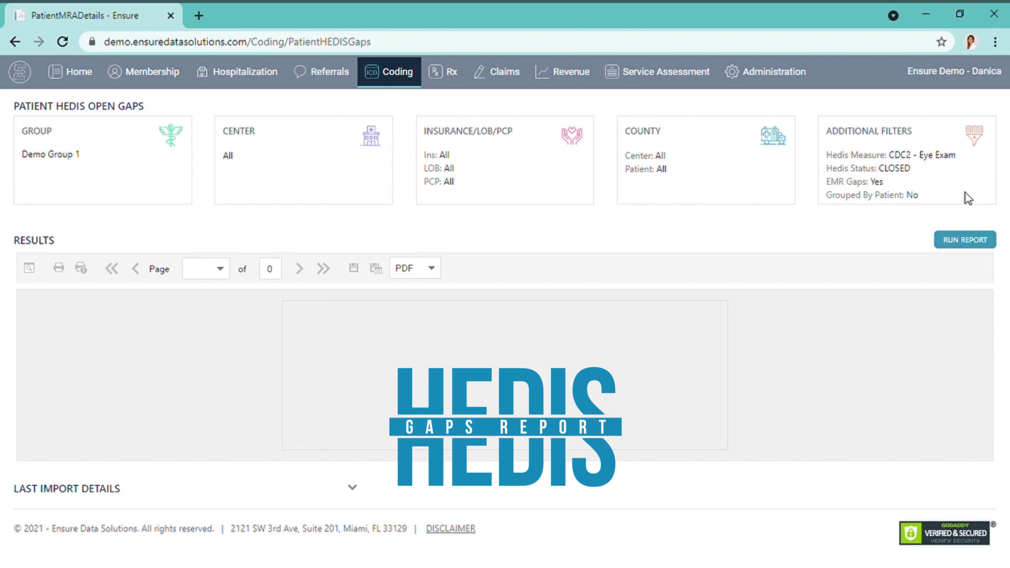
Run the HEDIS Gaps report for CDC2 - Eye Exam gaps with CLOSED status.
click(993, 243)
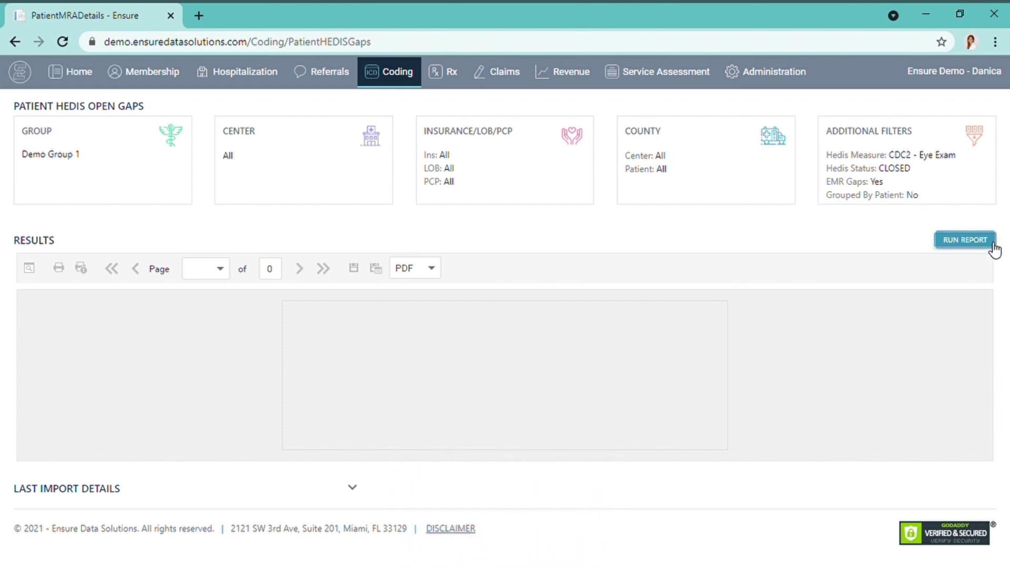
scroll(876, 439, down, 7)
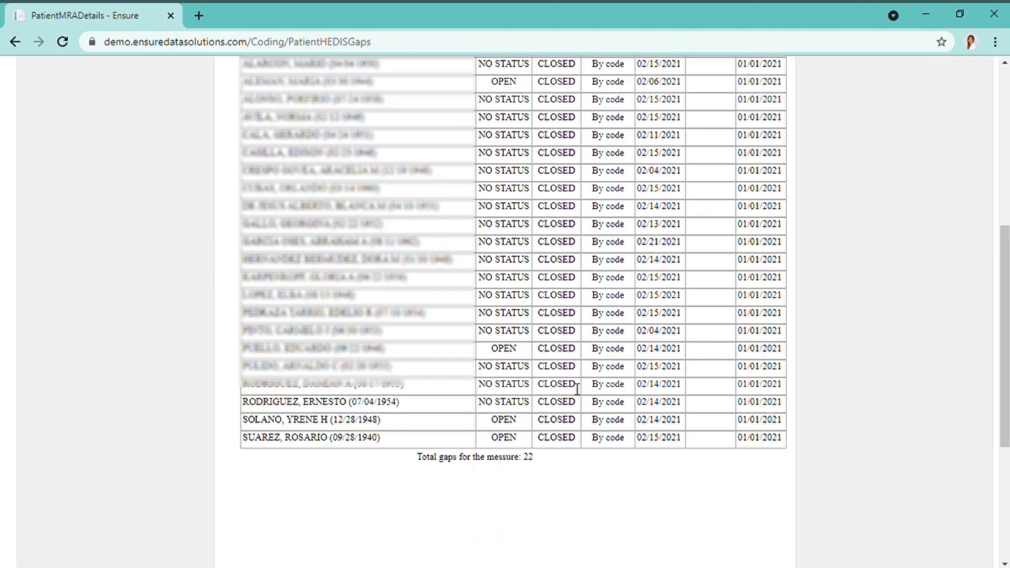
scroll(578, 389, down, 5)
scroll(577, 389, up, 12)
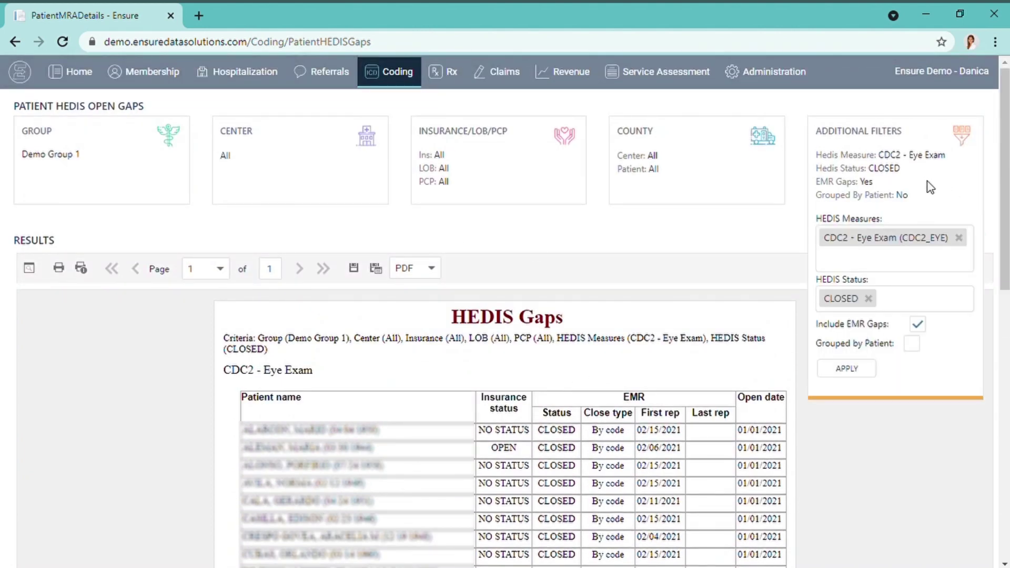
Remove the CLOSED and CDC2 - Eye Exam filters, rerun for all measures, and view export formats.
click(868, 298)
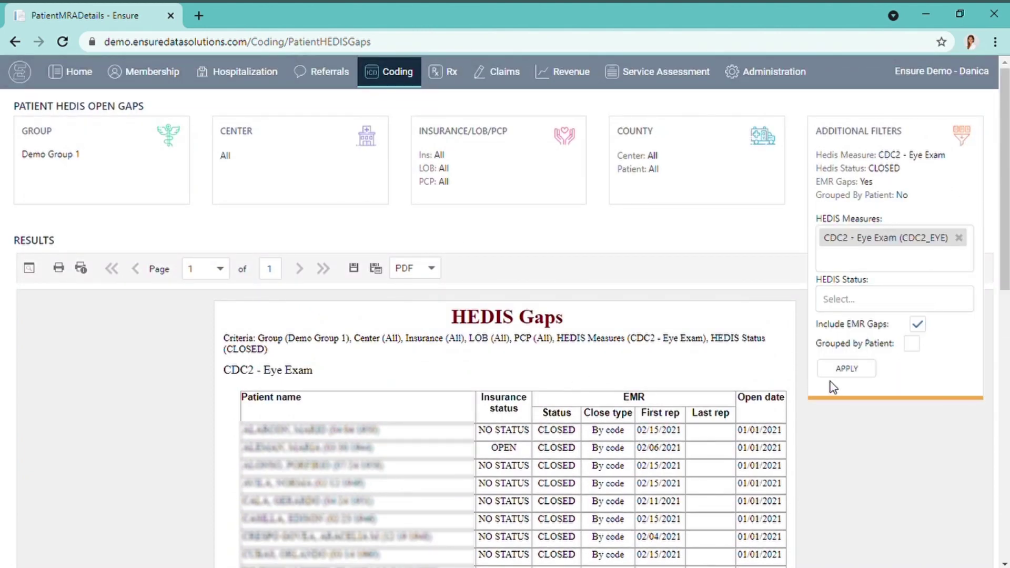
click(960, 238)
click(852, 349)
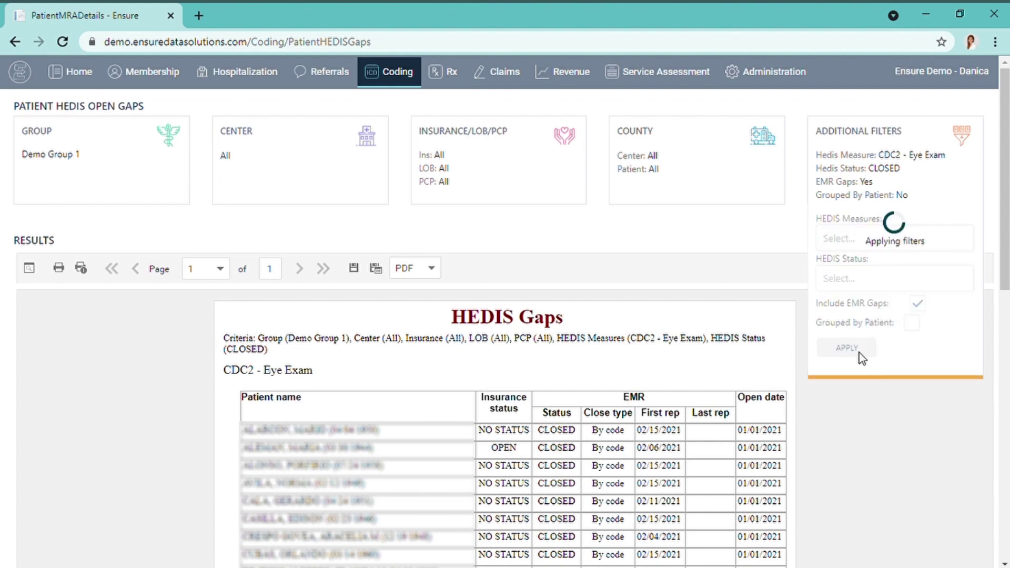
click(964, 242)
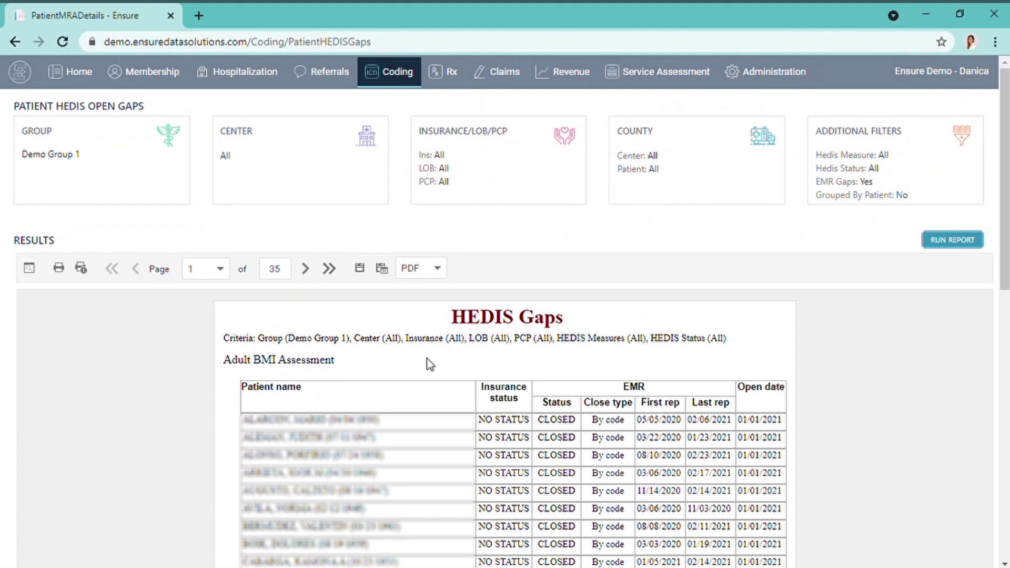
click(437, 269)
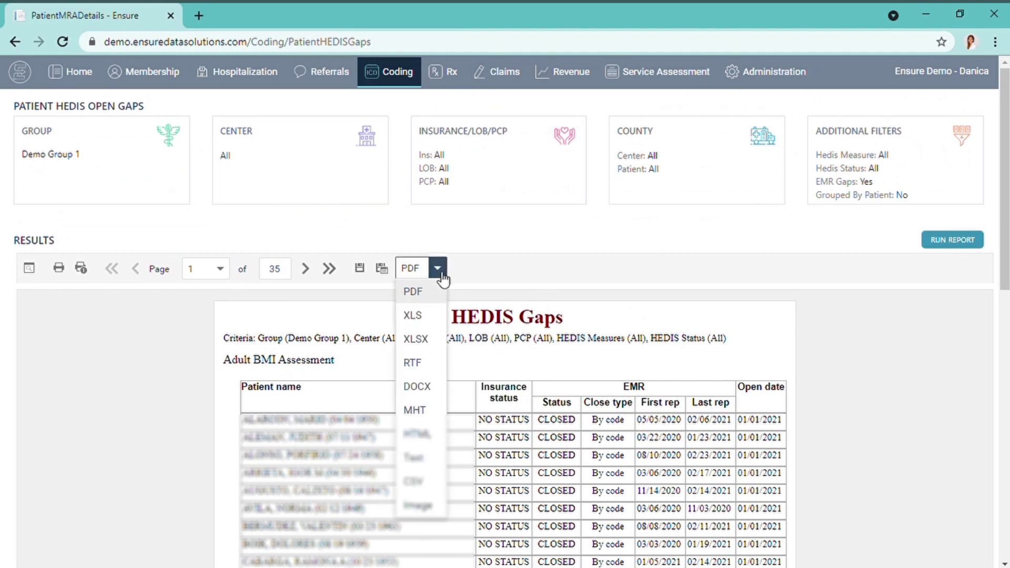